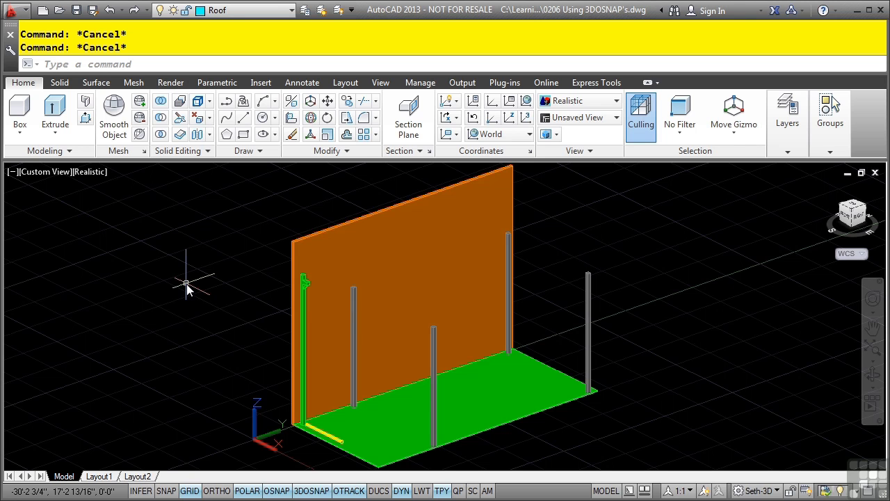
Re-enable 3DOSNAP with Vertex, Midpoint on edge and Center of face modes checked
click(311, 494)
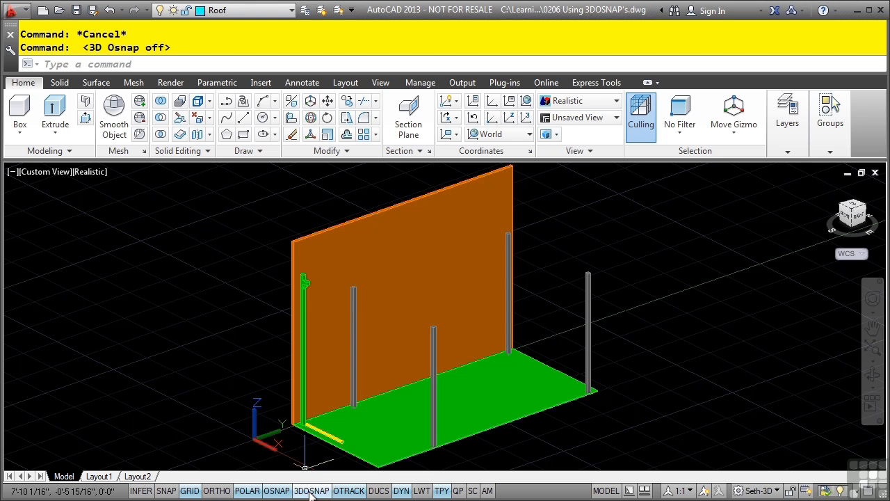
click(313, 493)
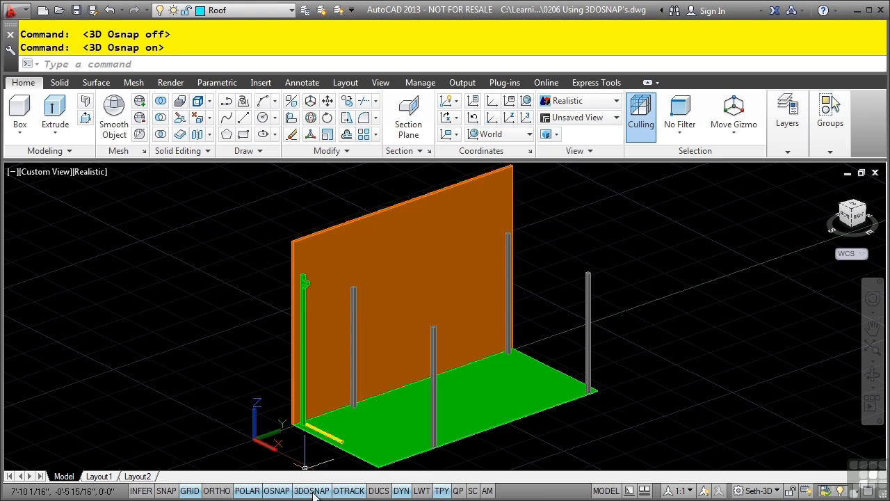
right_click(313, 494)
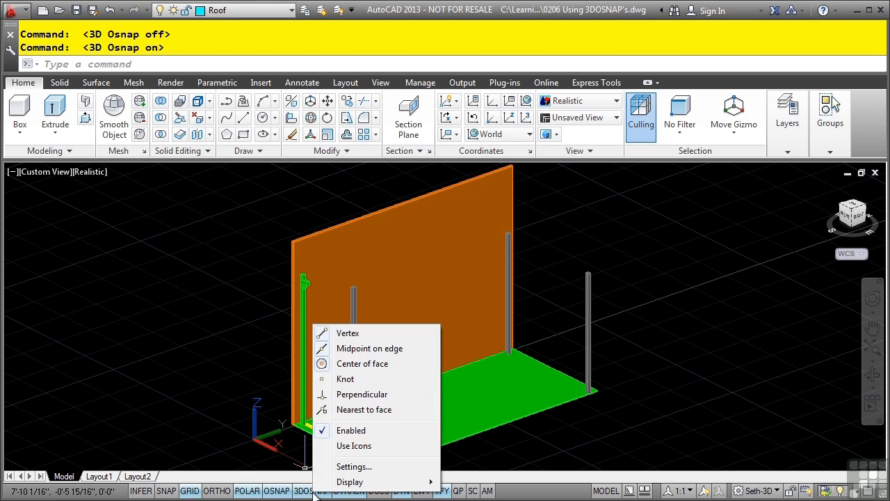
click(345, 466)
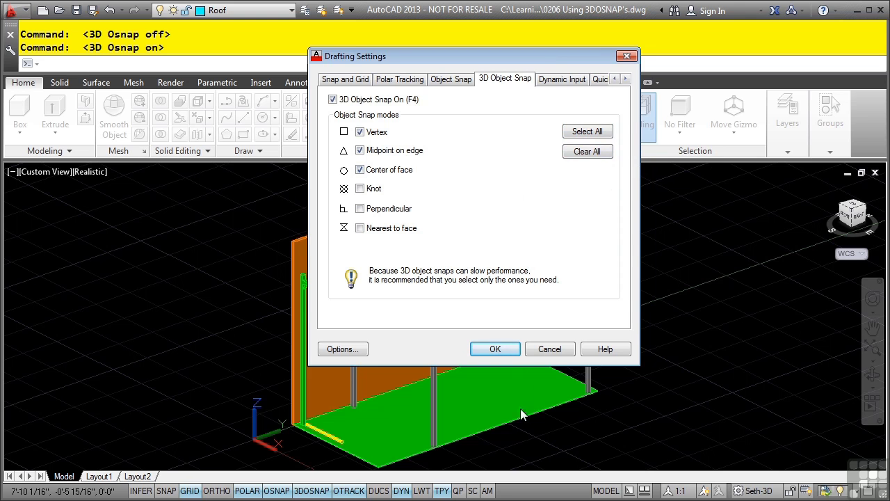
click(509, 350)
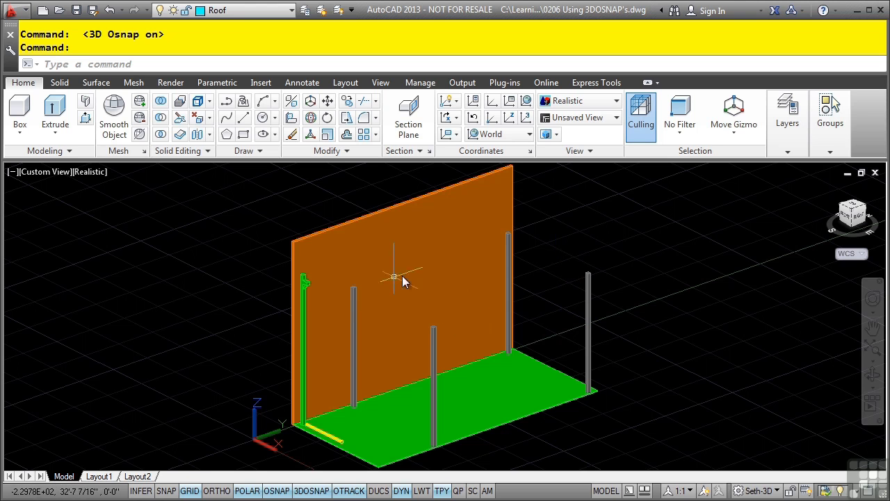
Draw a box centred on the wall face's 3D centre, base 4' by 6', height 1'
click(19, 111)
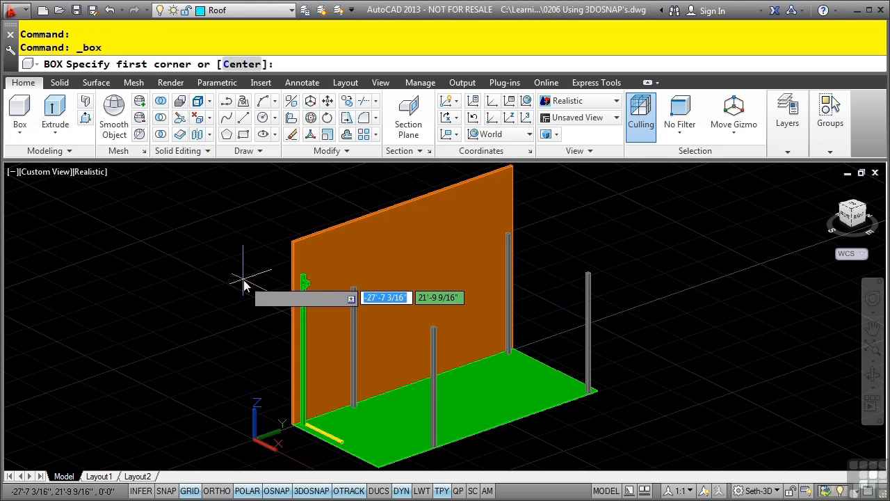
click(242, 64)
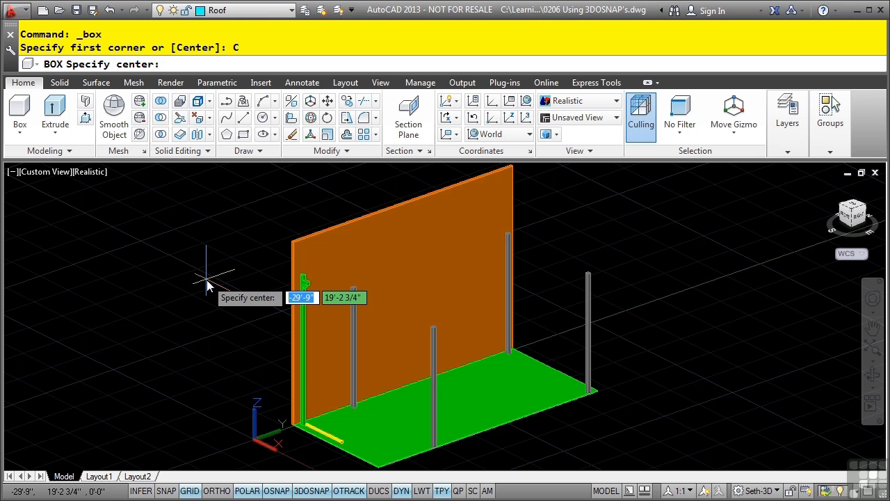
click(375, 491)
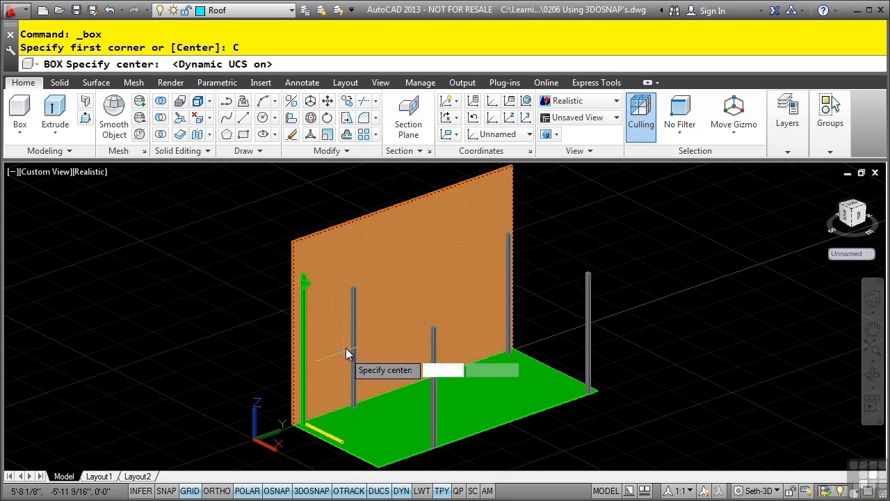
click(406, 322)
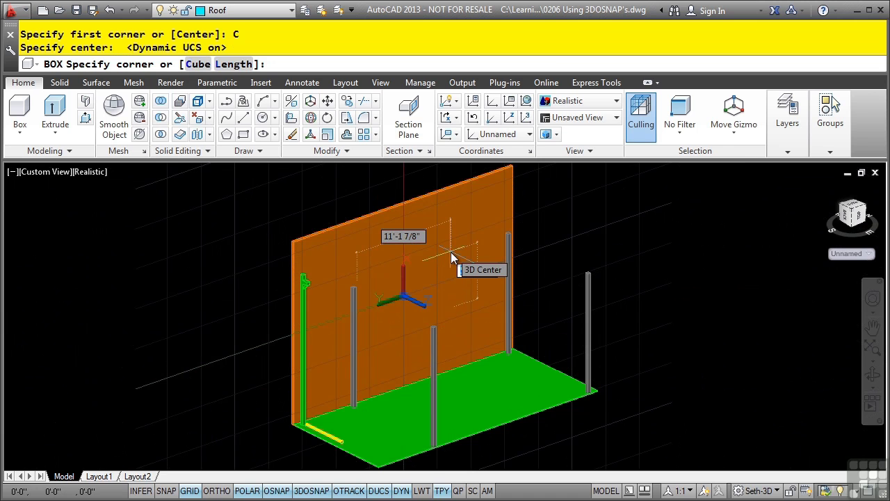
text(4')
key(Tab)
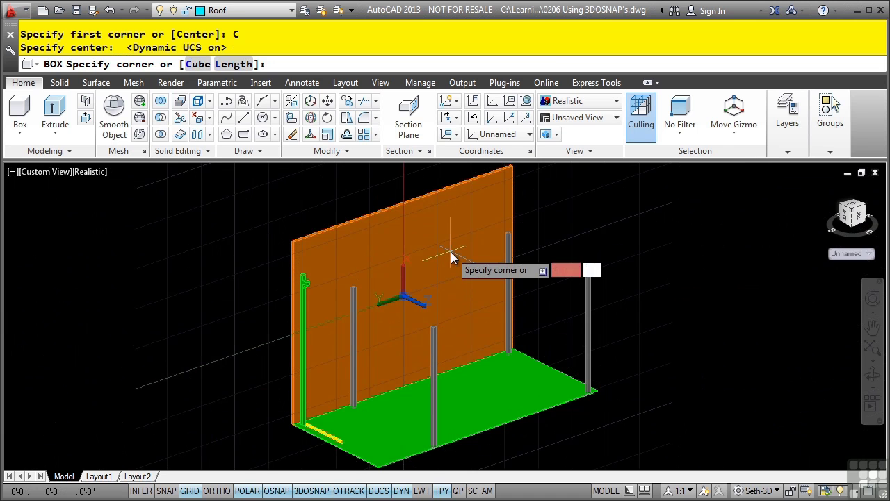
text(6')
key(Return)
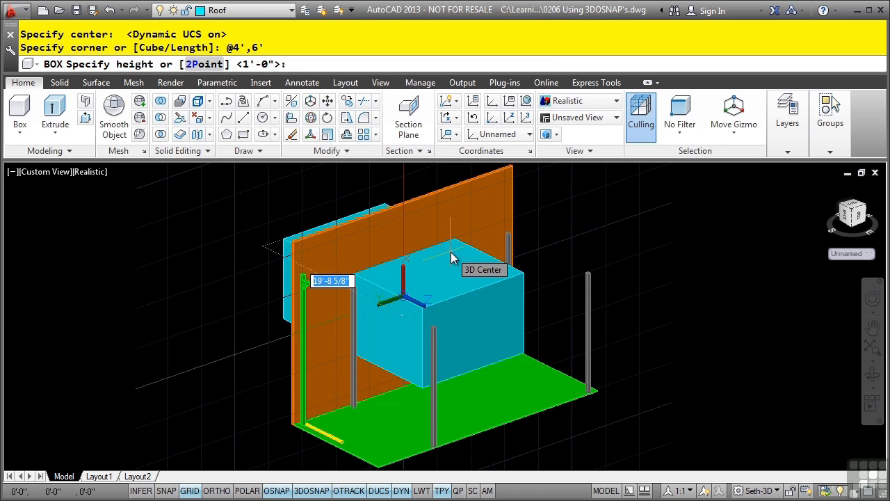
text(1)
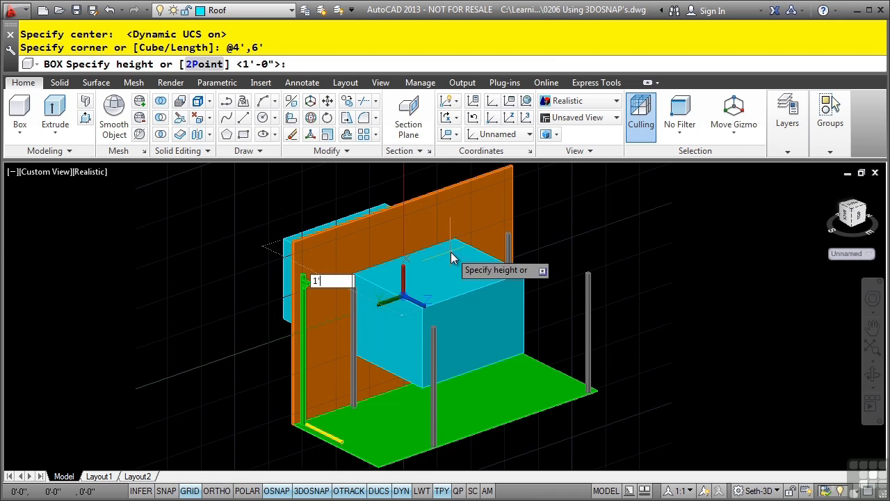
key(Return)
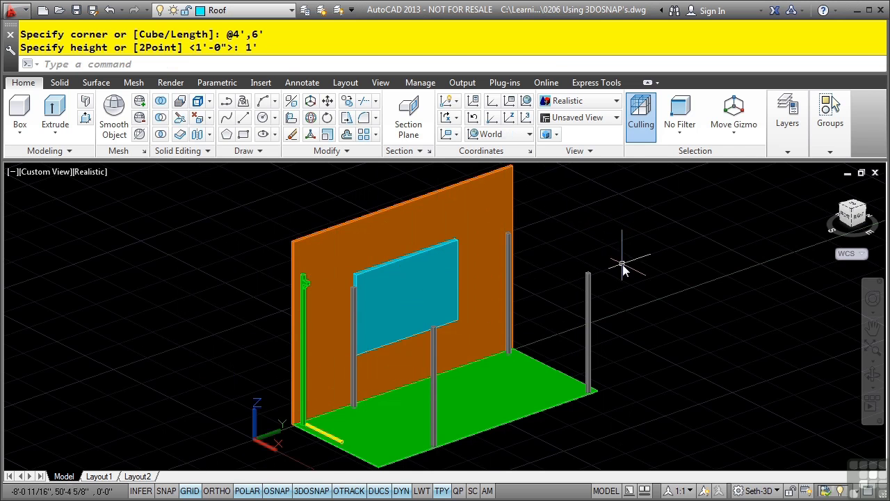
Subtract the cyan box from the orange wall
click(161, 118)
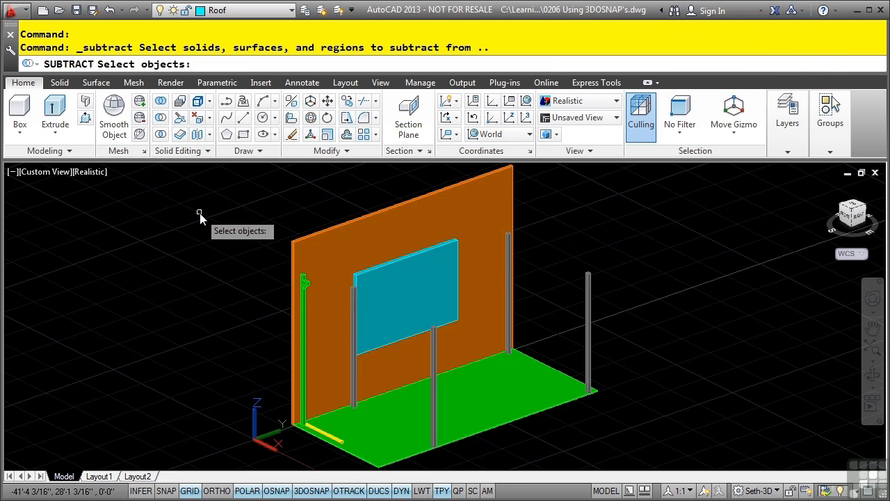
click(395, 230)
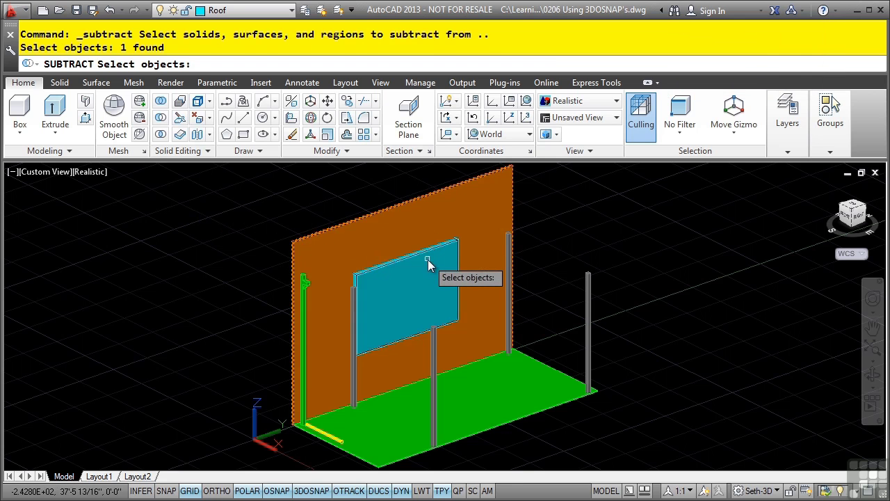
key(Return)
click(361, 295)
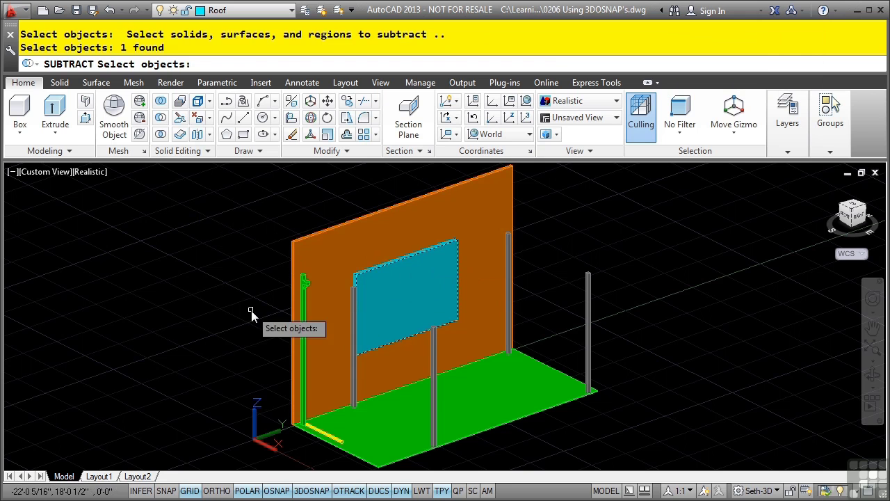
key(Return)
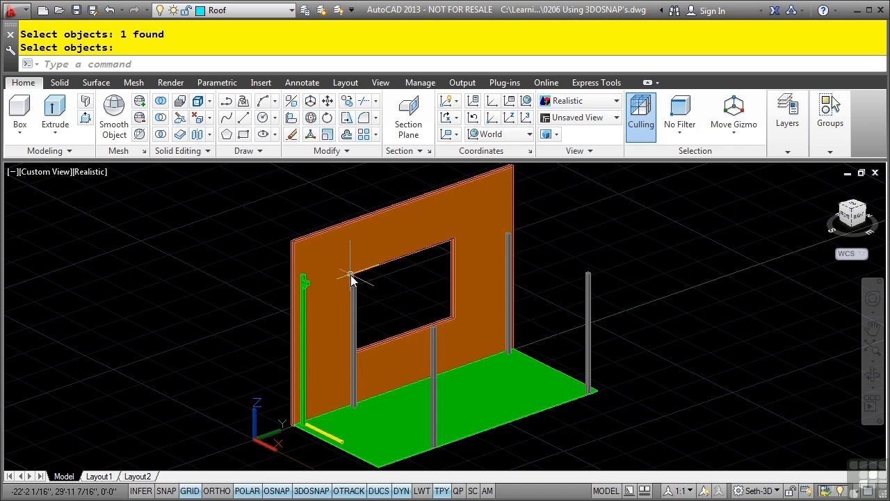
Begin a polyline (PL) with its first point 5' directly above the post top
text(pl)
key(Return)
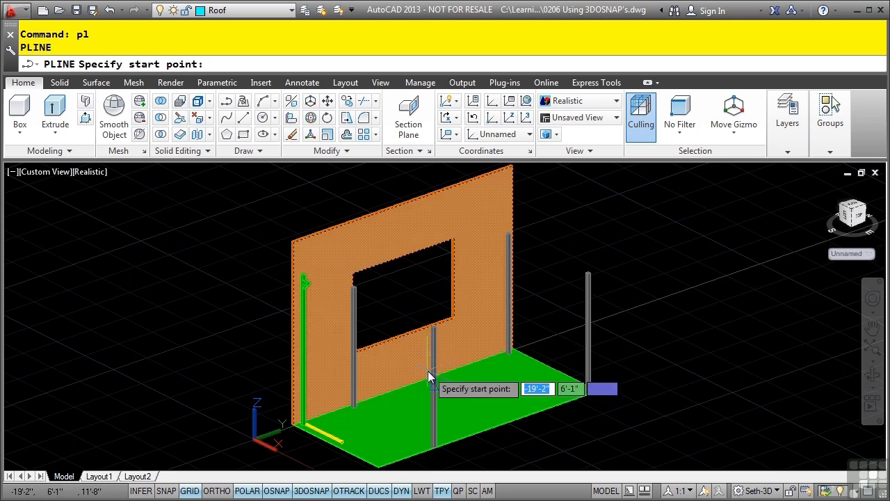
shift+middle_drag(428, 371, 477, 358)
middle_drag(511, 334, 560, 342)
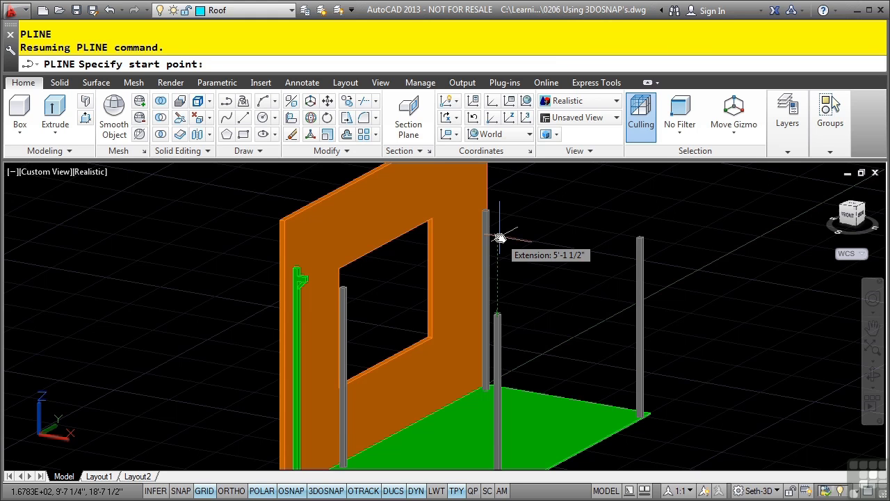
text(5')
key(Return)
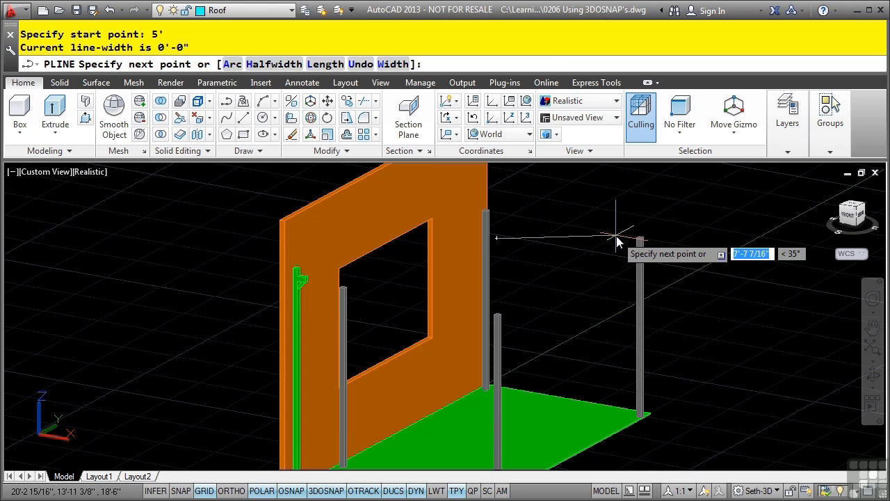
Add the next polyline vertex perpendicular to the wall face using 3D Osnap Perpendicular
shift+right_click(595, 231)
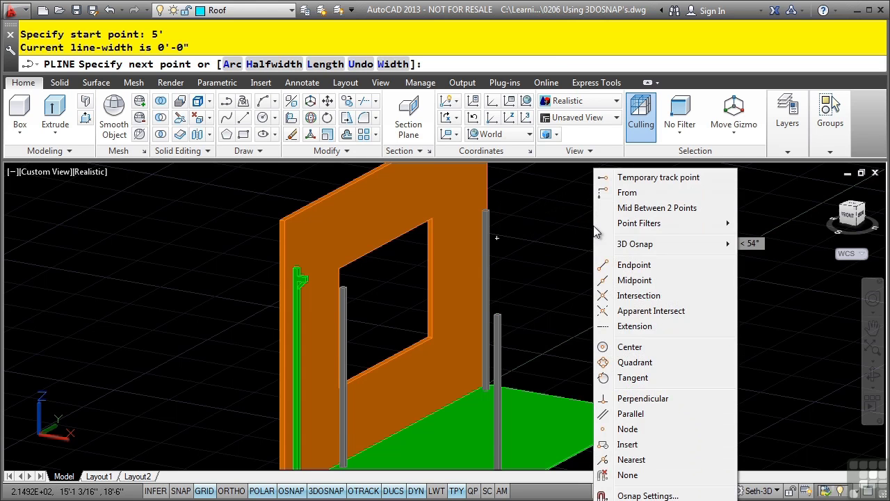
mouse_move(634, 244)
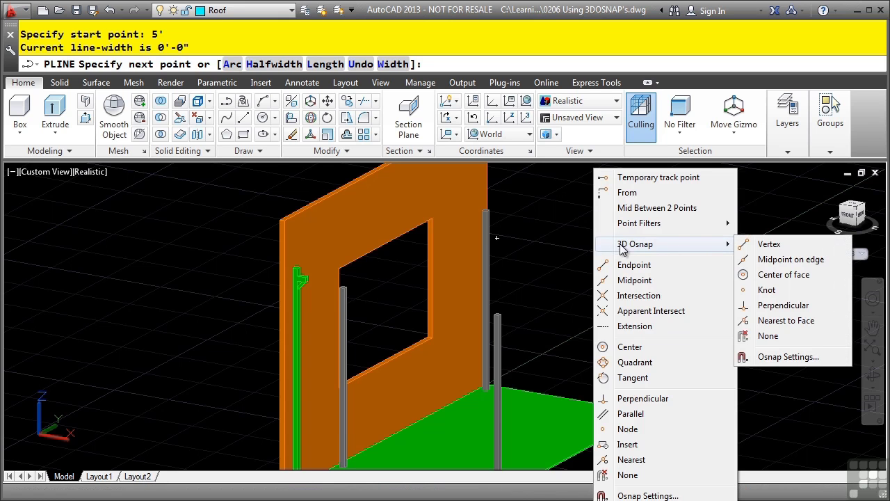
click(791, 306)
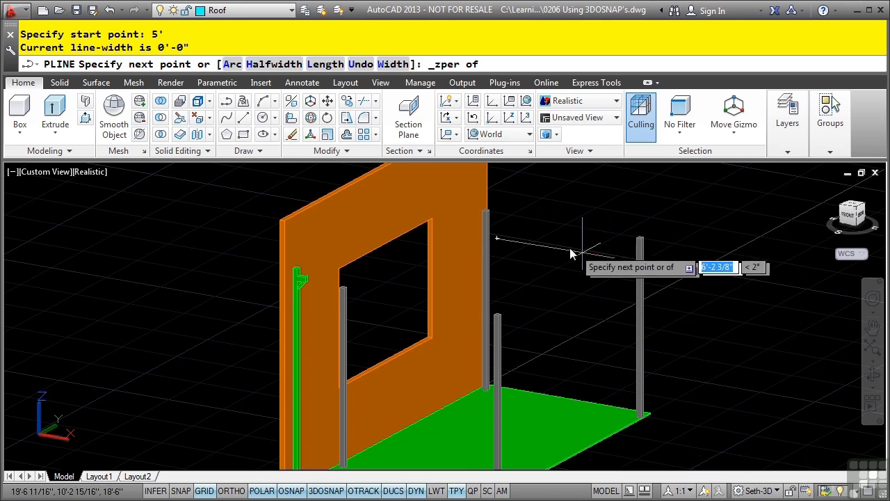
click(447, 198)
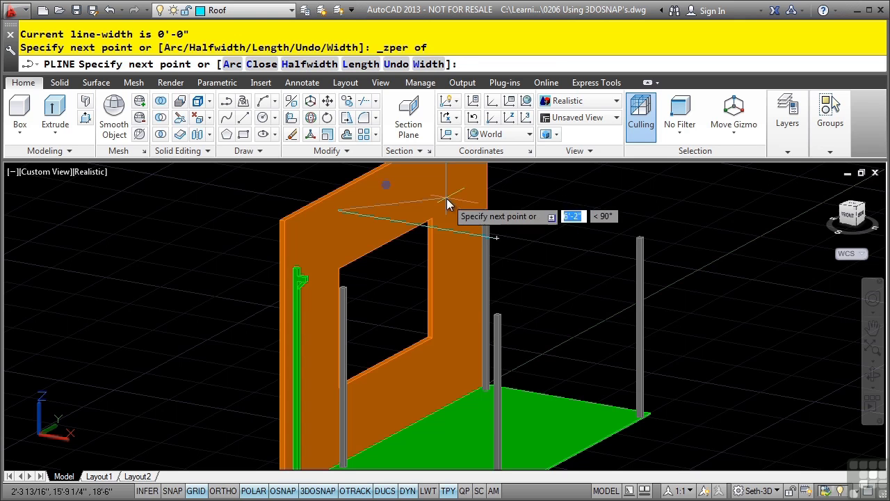
Add a vertex at the wall's top corner and turn on polar tracking
mouse_move(577, 244)
shift+middle_down()
mouse_move(549, 287)
mouse_move(533, 295)
shift+middle_up()
scroll(687, 283, up, 5)
shift+middle_drag(686, 283, 591, 201)
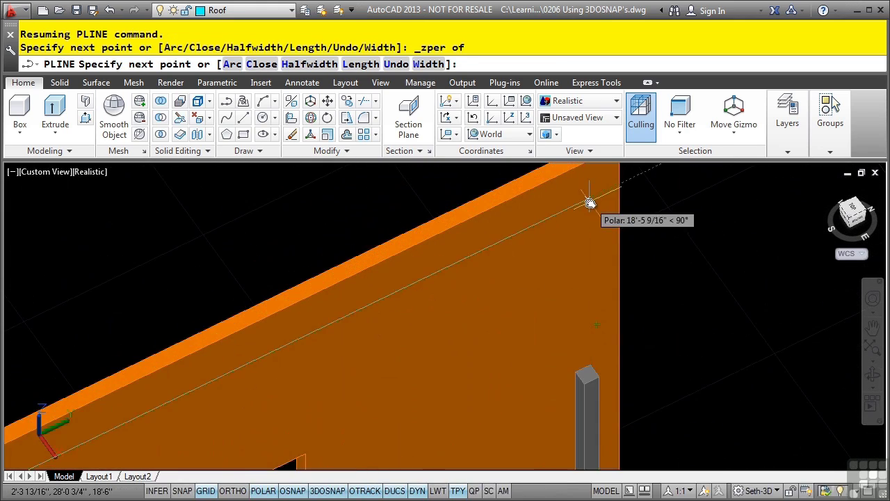
scroll(589, 370, down, 1)
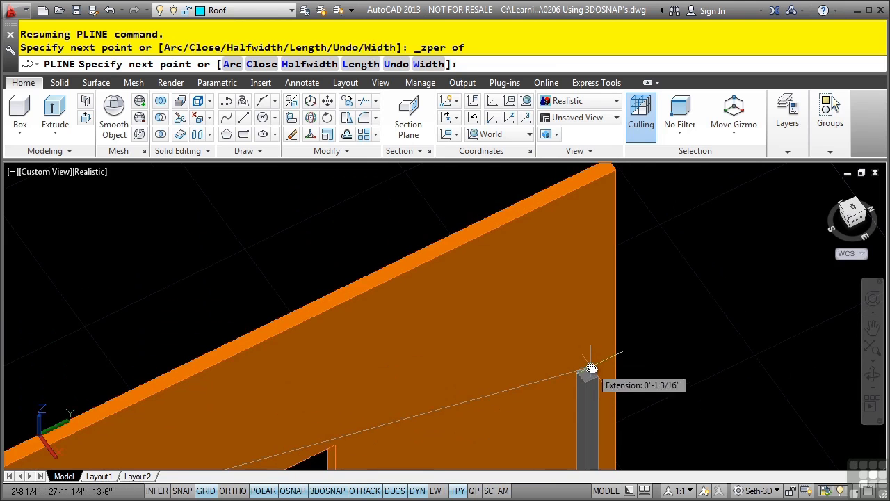
click(590, 367)
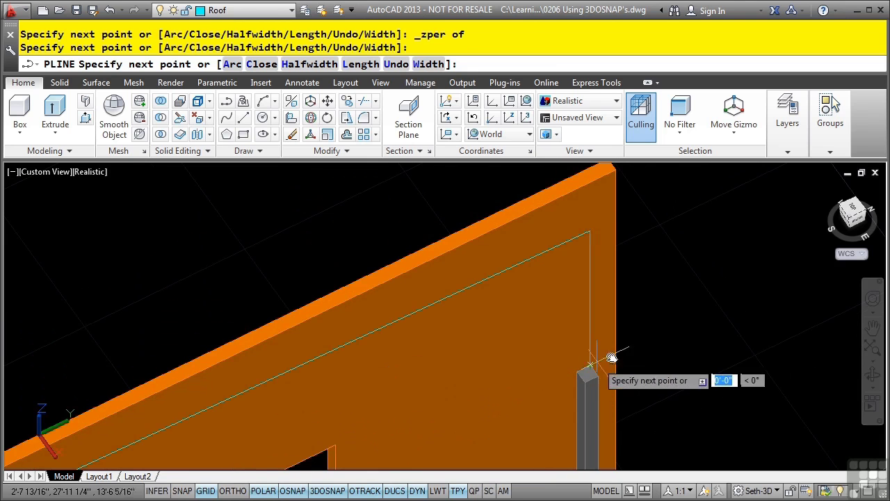
key(F10)
scroll(657, 341, down, 3)
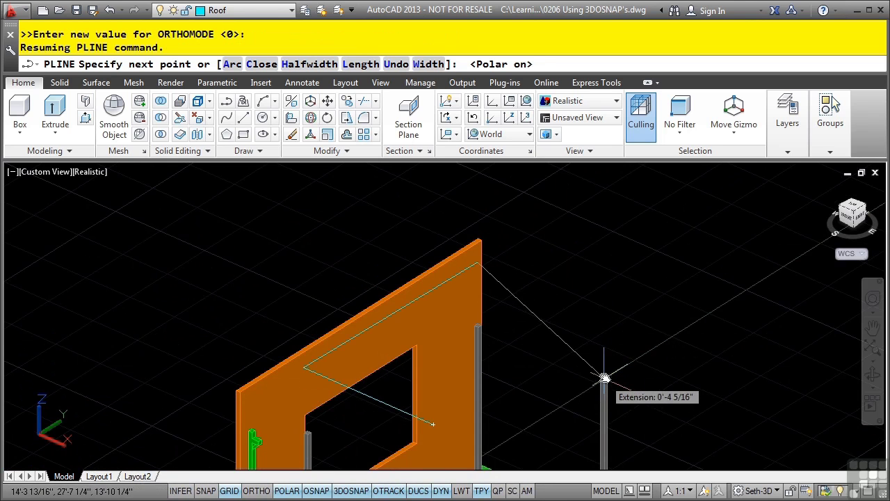
scroll(603, 380, down, 1)
scroll(603, 379, up, 1)
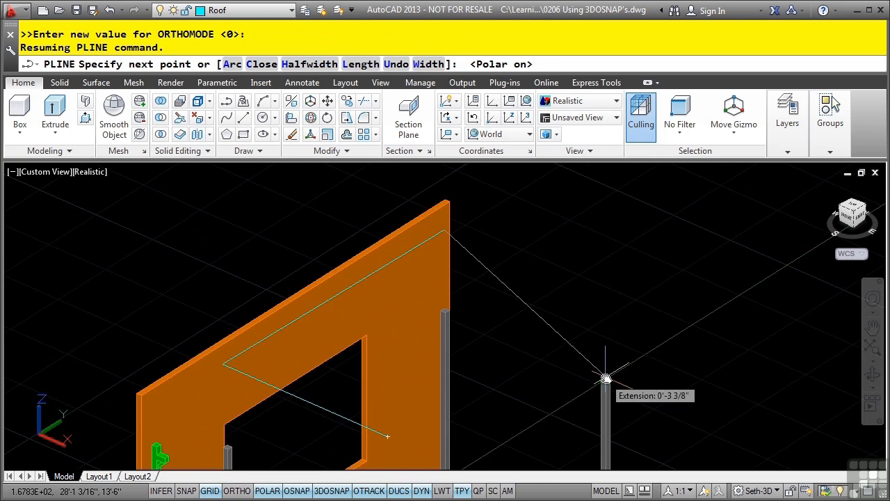
scroll(607, 379, down, 2)
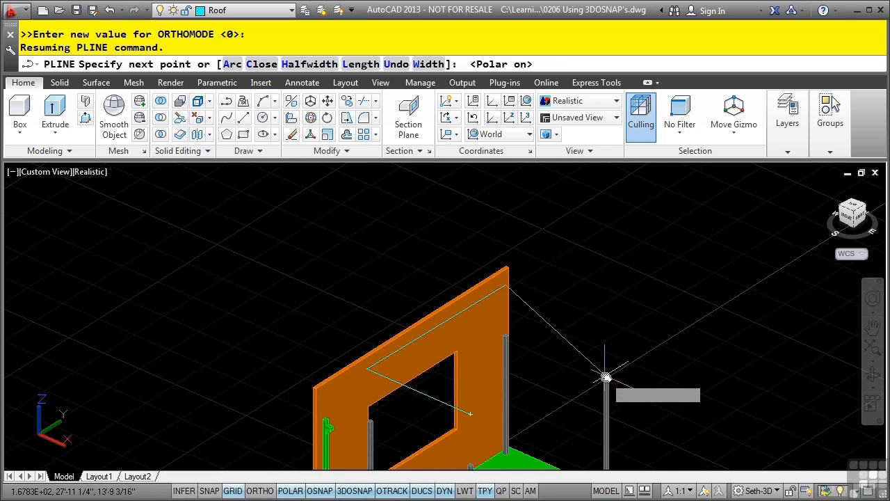
scroll(603, 383, up, 1)
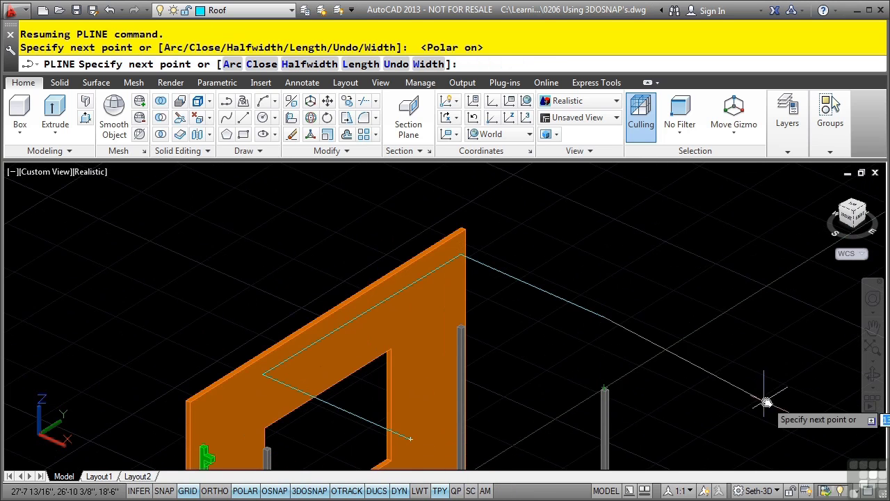
Place the fourth vertex, close the polyline with C, and orbit to review it
click(646, 341)
text(c)
key(Return)
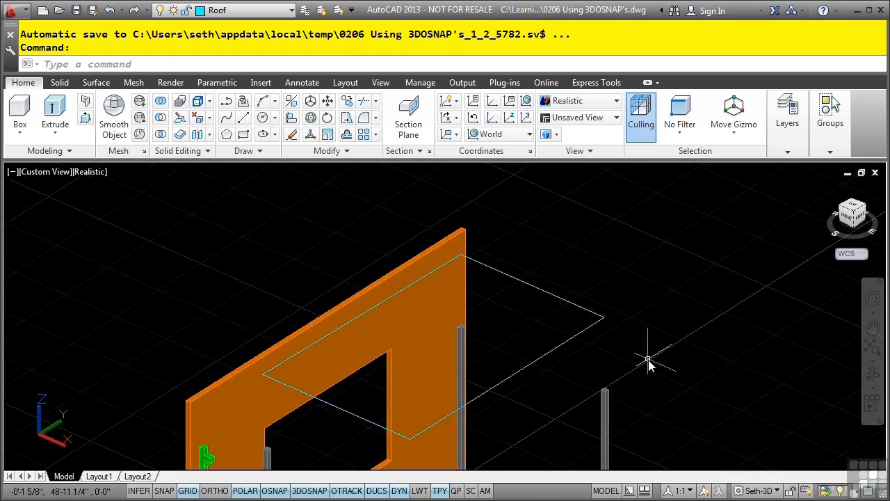
scroll(647, 359, down, 2)
mouse_move(596, 391)
shift+middle_down()
mouse_move(626, 383)
mouse_move(590, 355)
mouse_move(592, 340)
mouse_move(604, 338)
mouse_move(579, 380)
shift+middle_up()
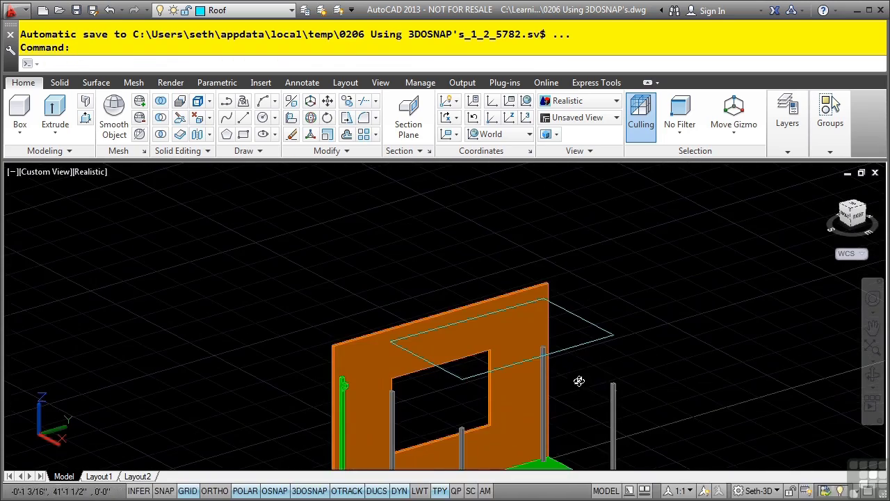